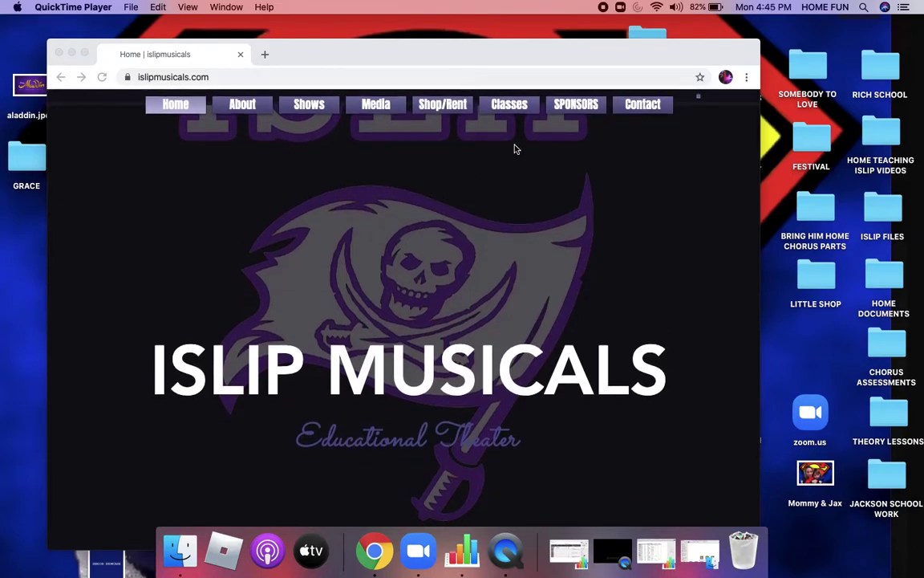
Step: Open the Performing Arts 2020 class page from the Classes menu, unlocking it with the Guest Area password
click(519, 108)
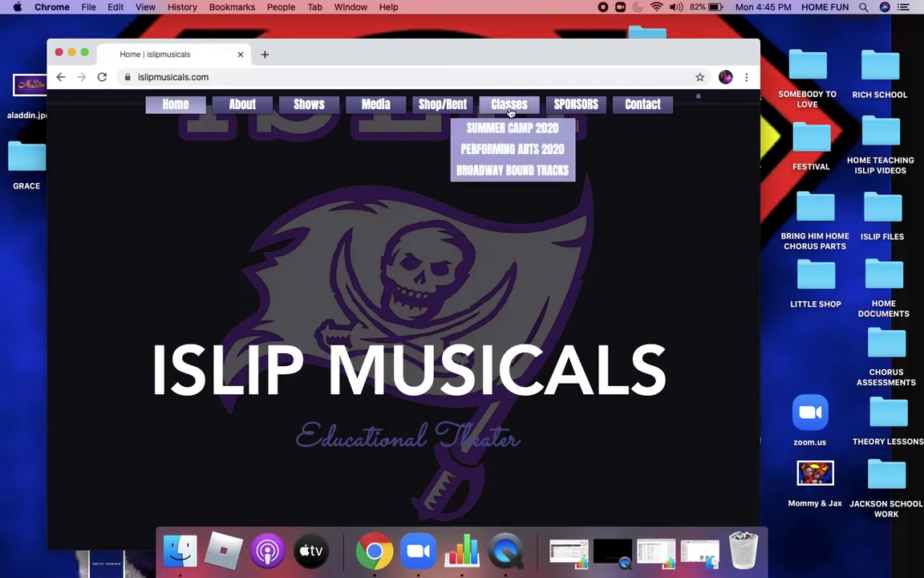
click(518, 153)
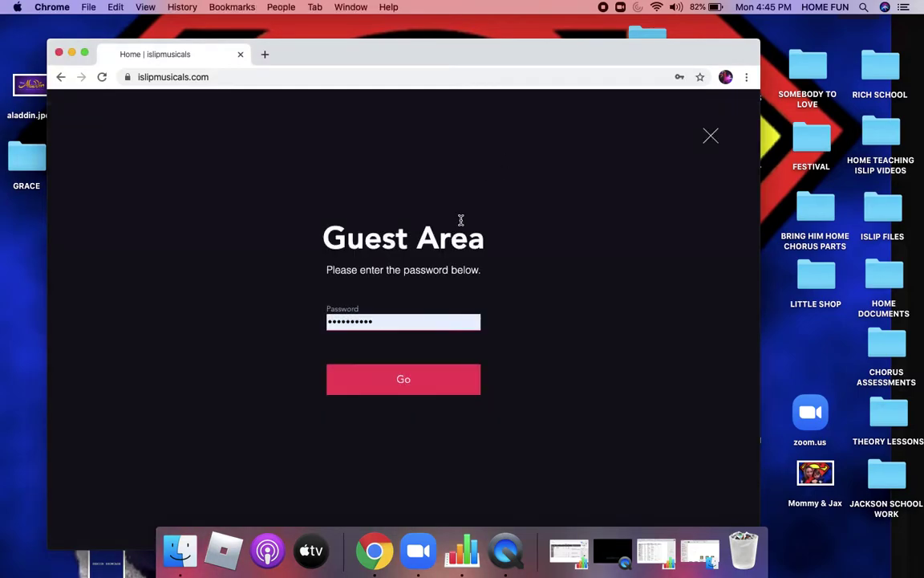
click(381, 322)
key(super+a)
text(••)
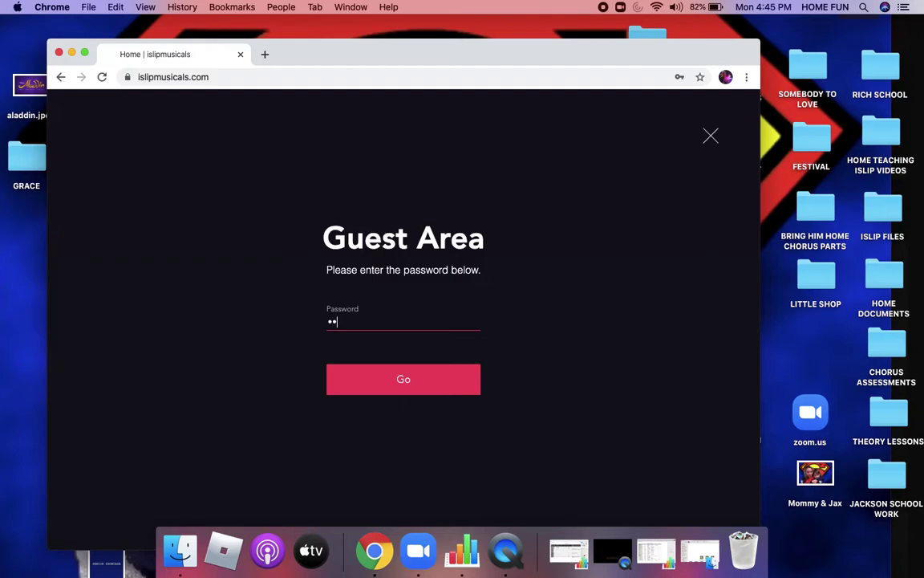
key(Return)
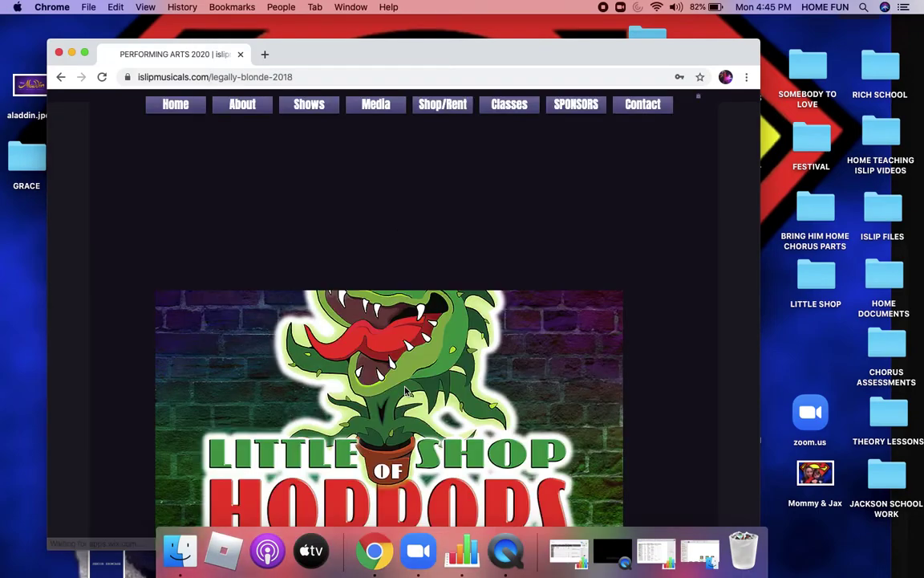
Step: Scroll past the calendar, playlist and audition links down to the Callback Vocal Song List
scroll(405, 390, down, 10)
scroll(405, 388, down, 15)
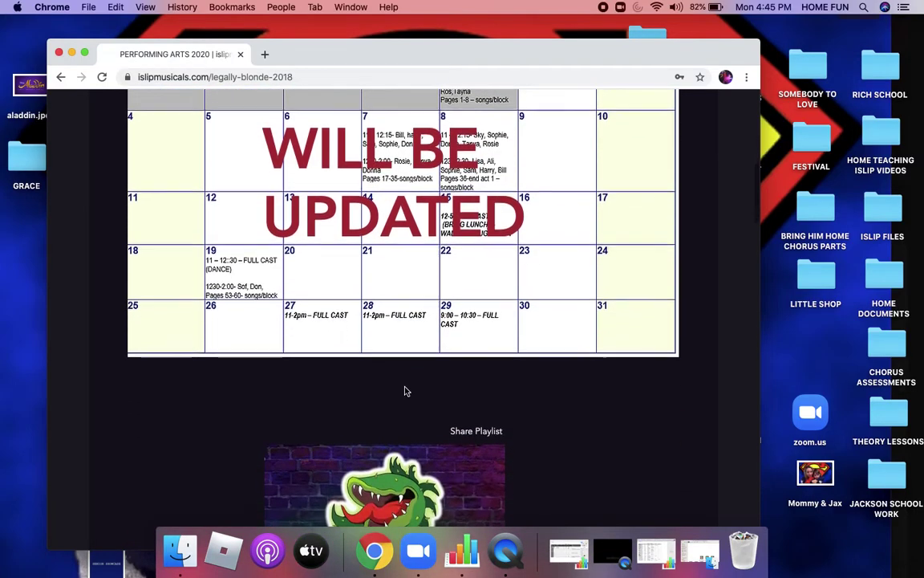
scroll(405, 390, down, 15)
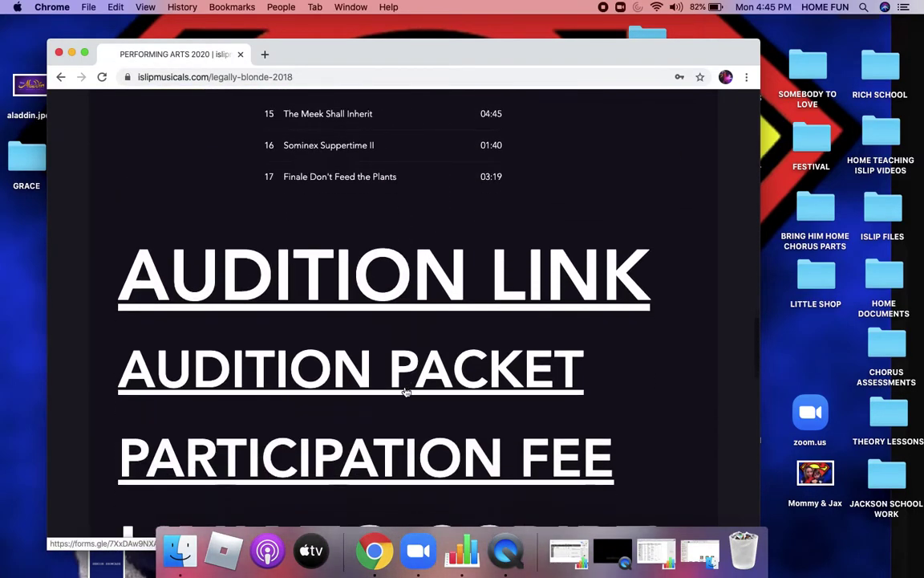
scroll(405, 391, down, 5)
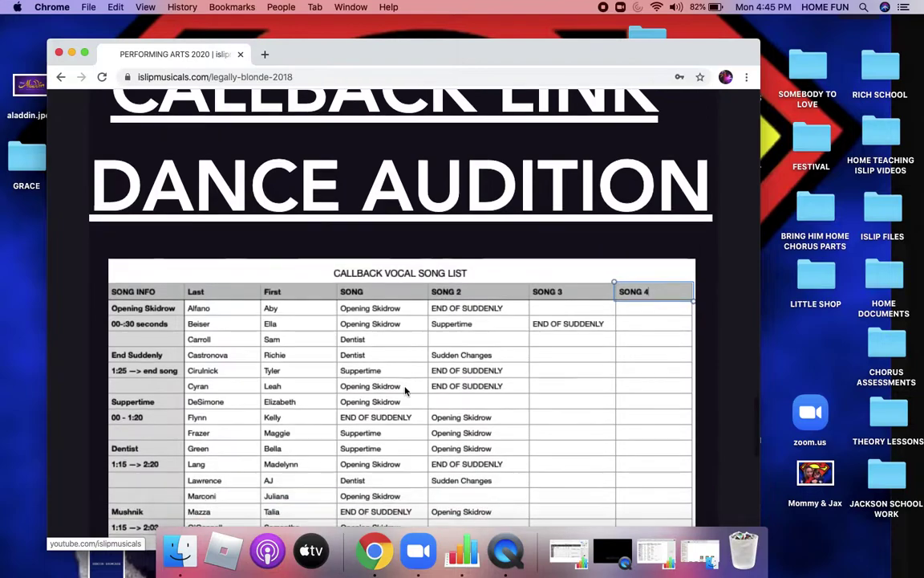
scroll(405, 391, down, 5)
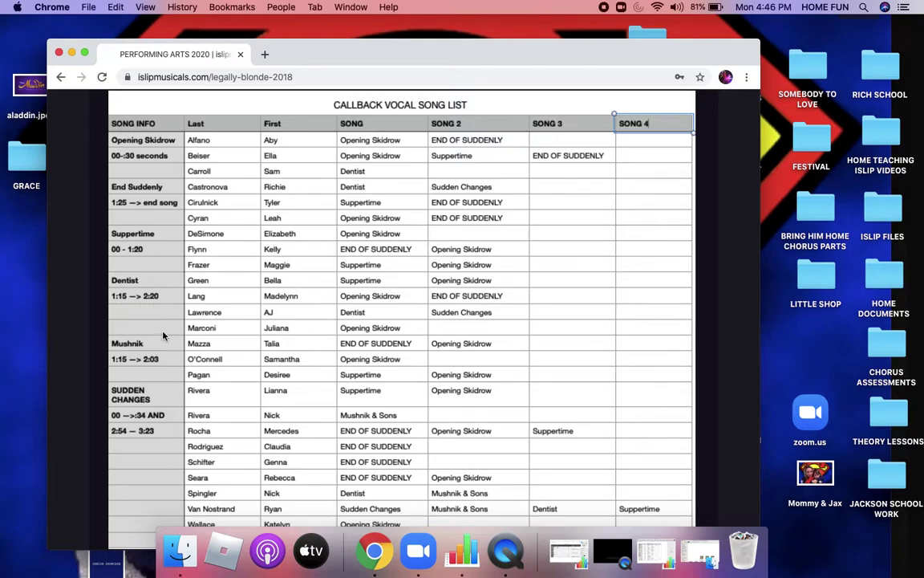
Step: Read through the song list table, then scroll back up to the Little Shop of Horrors player
scroll(161, 343, down, 2)
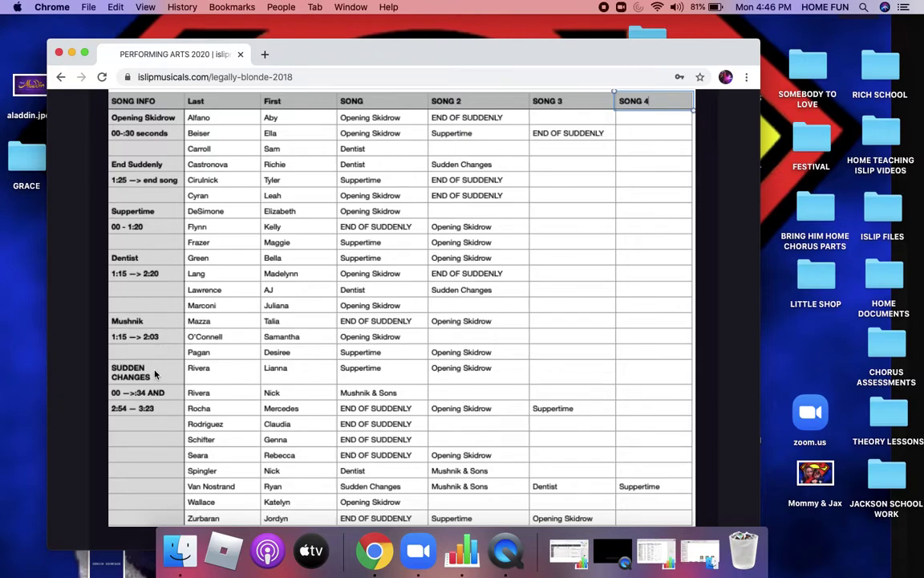
scroll(154, 369, down, 4)
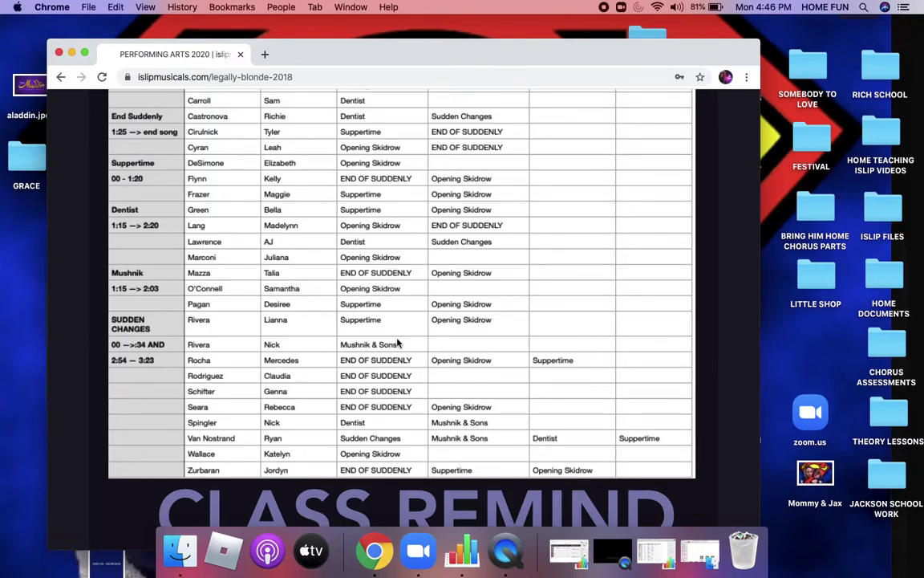
scroll(397, 344, up, 5)
scroll(397, 343, up, 15)
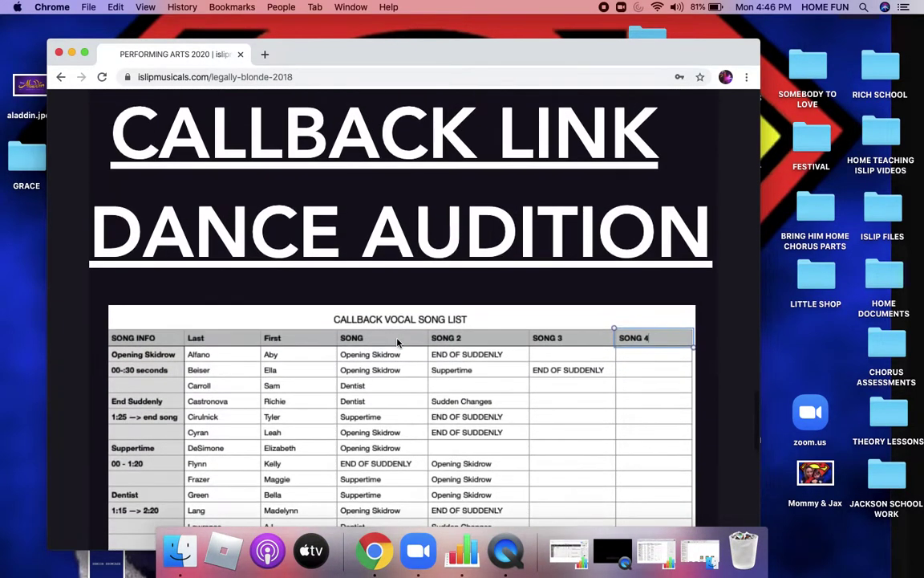
scroll(397, 343, up, 5)
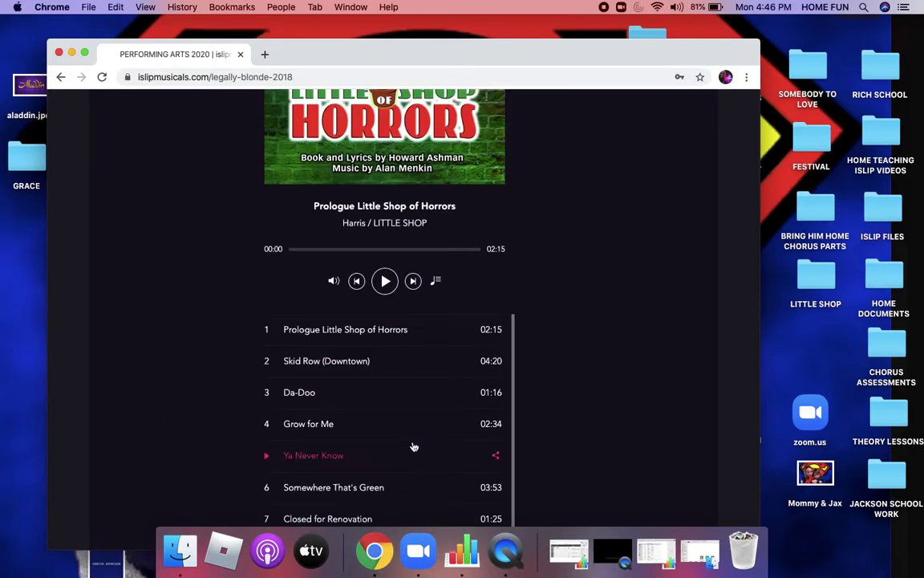
Step: Scroll through the 34-track list to the instrumentals and on to the Callback Link heading
scroll(414, 446, down, 1)
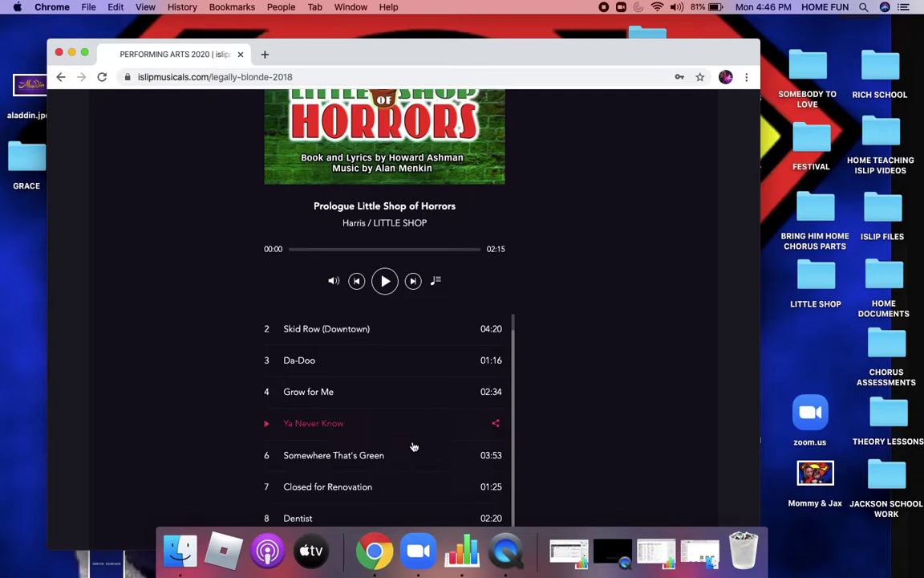
scroll(414, 446, down, 15)
scroll(414, 446, up, 4)
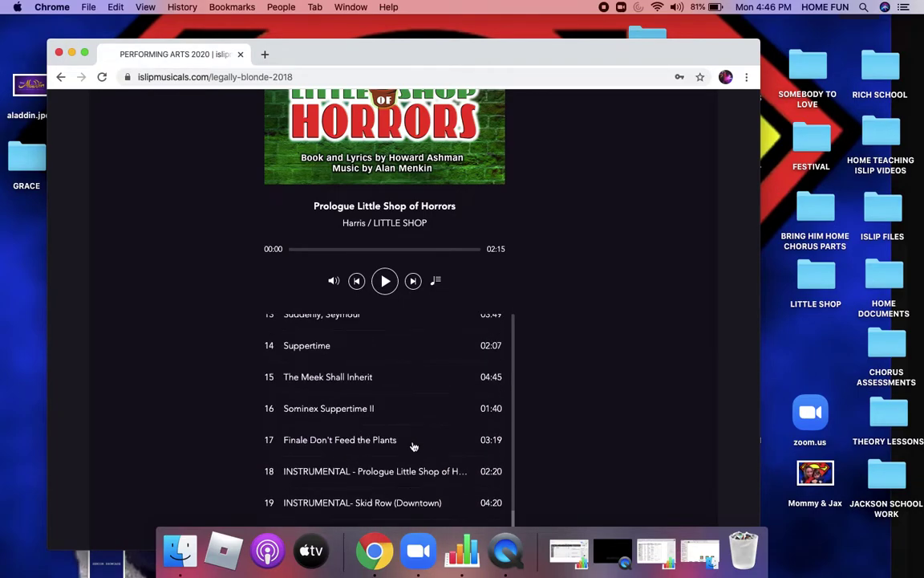
scroll(414, 446, up, 10)
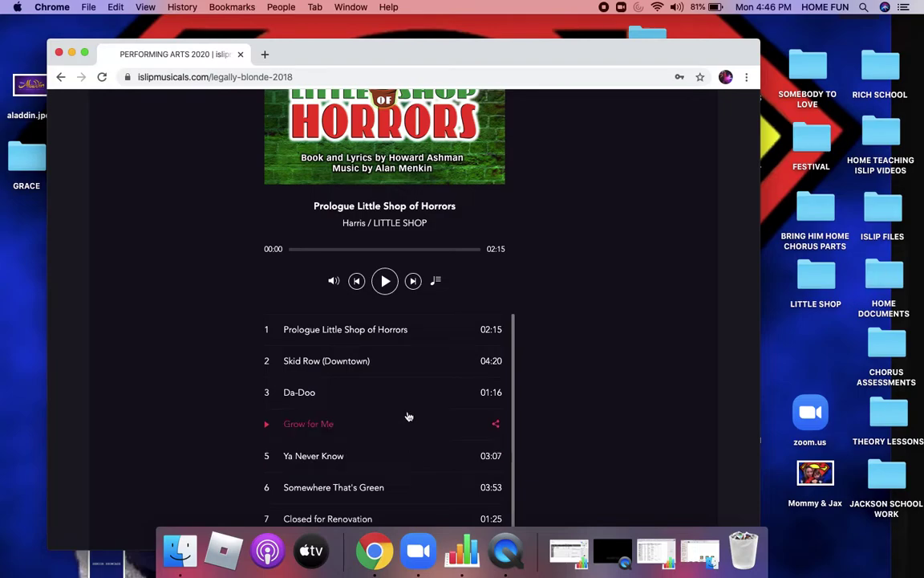
scroll(351, 450, down, 15)
scroll(352, 449, down, 1)
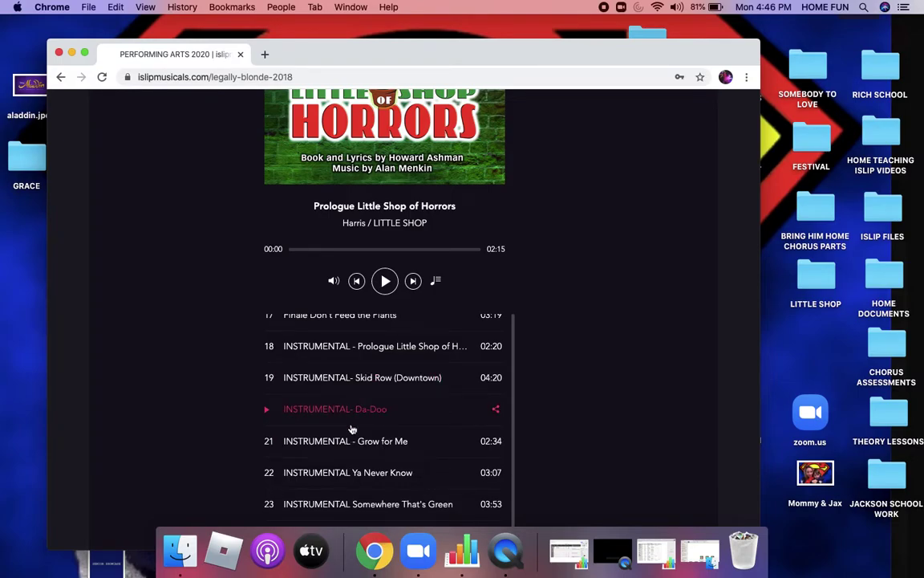
scroll(352, 429, down, 1)
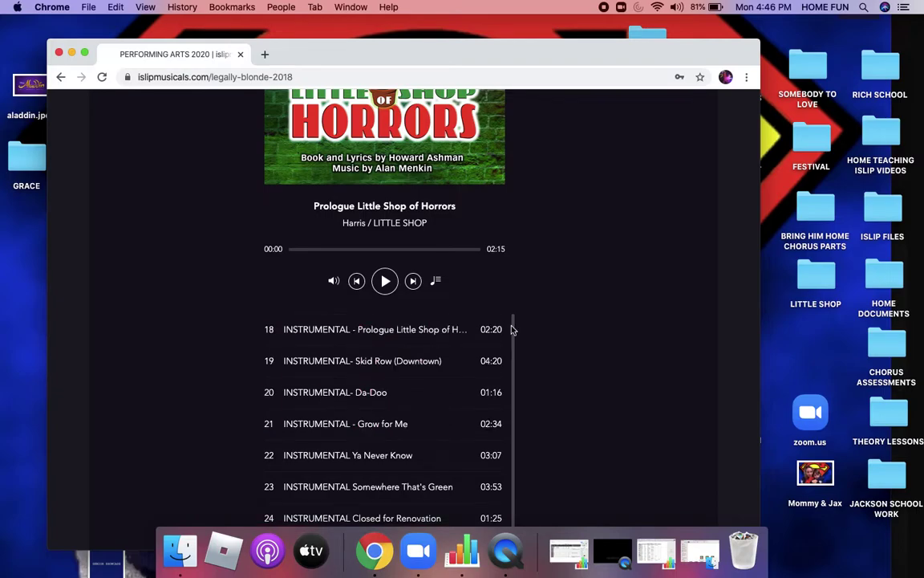
scroll(581, 377, down, 5)
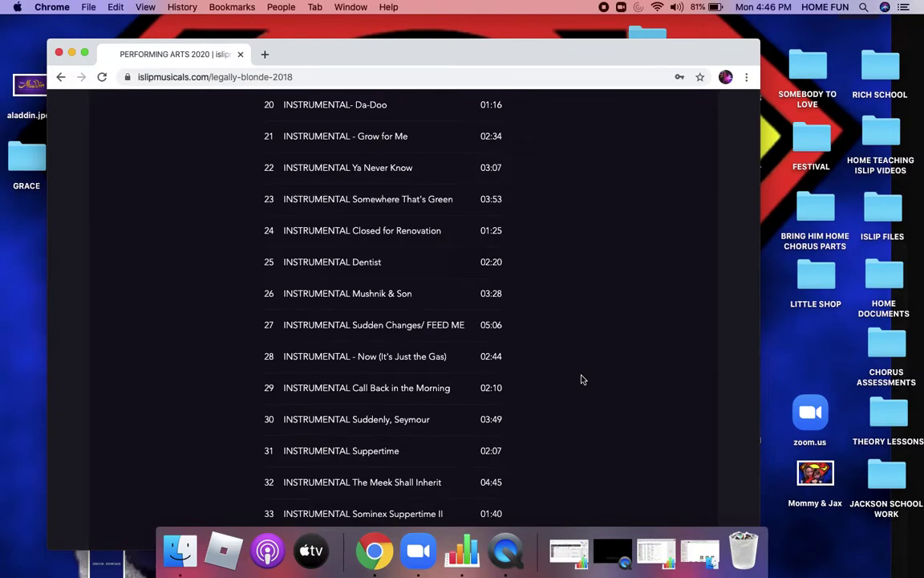
scroll(581, 379, down, 8)
scroll(606, 371, down, 10)
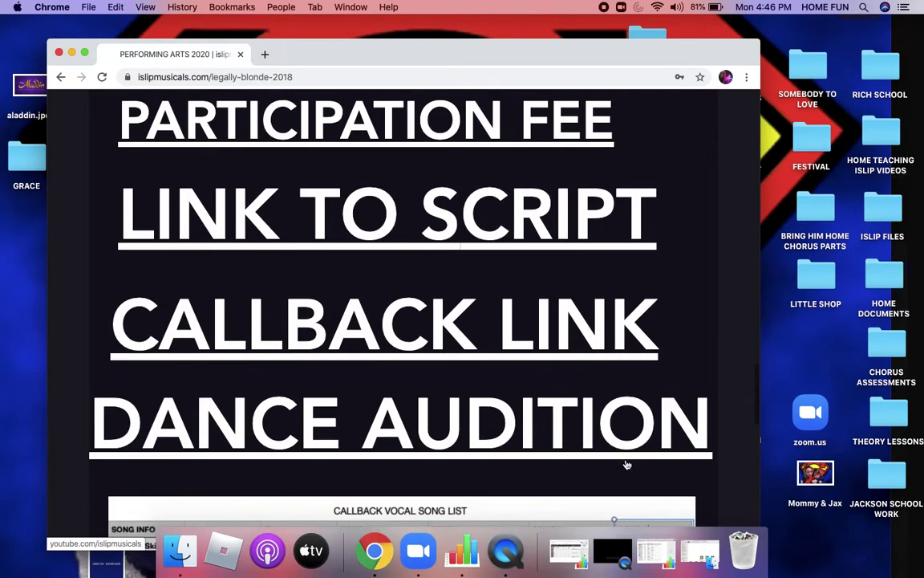
Step: Open the Callback Link grid in a new tab and submit a grid password, which is rejected
click(511, 342)
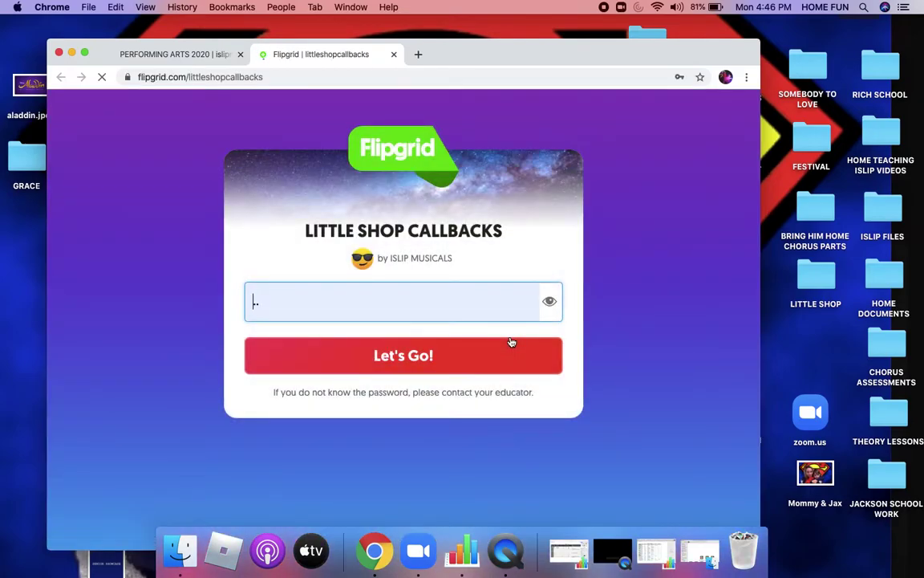
click(257, 302)
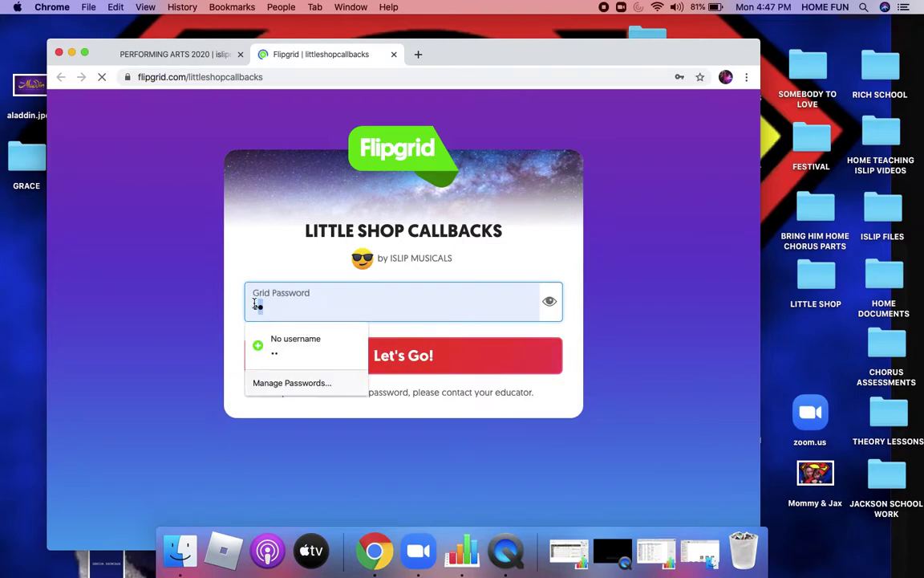
key(BackSpace)
key(BackSpace)
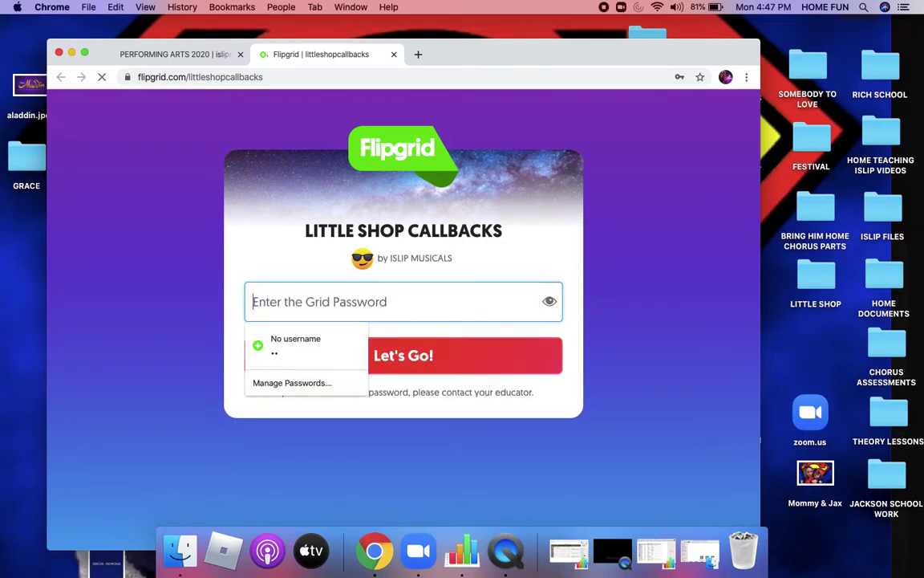
text(littleshop)
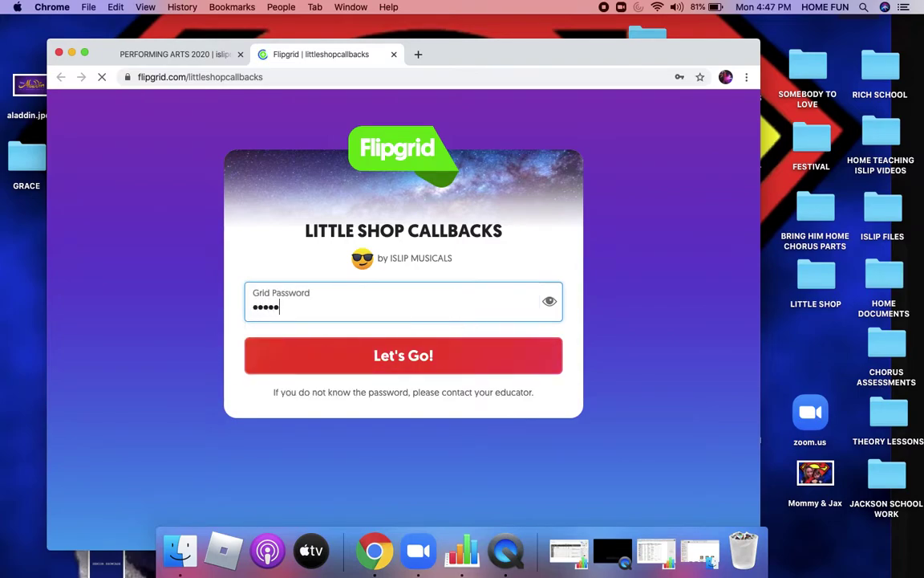
key(Return)
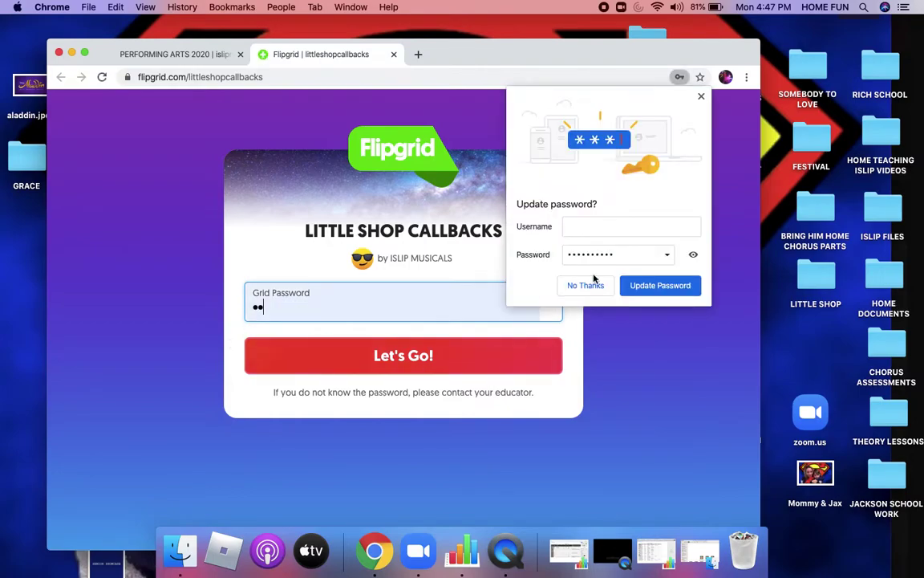
click(585, 285)
Step: Re-enter the correct grid password for the Little Shop Callbacks grid and submit it
click(257, 307)
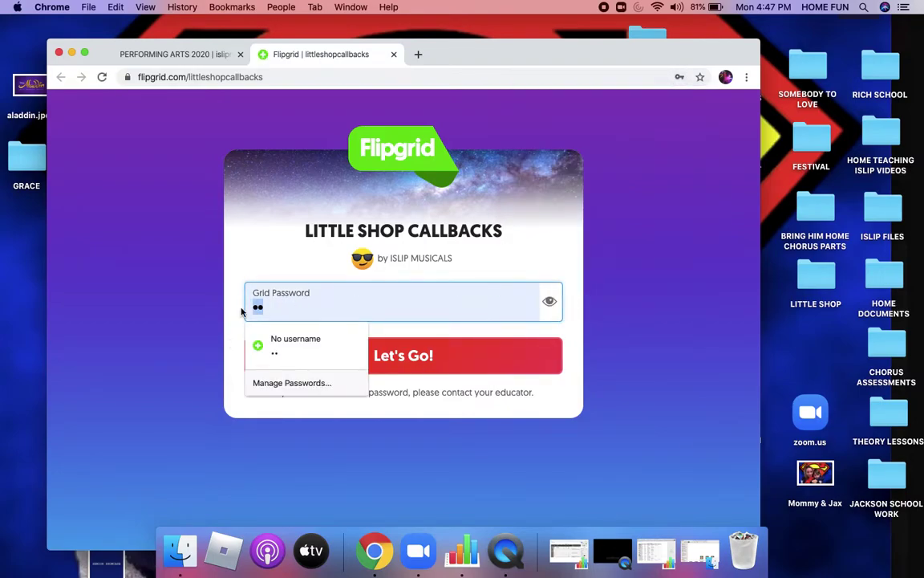
text(littleshop)
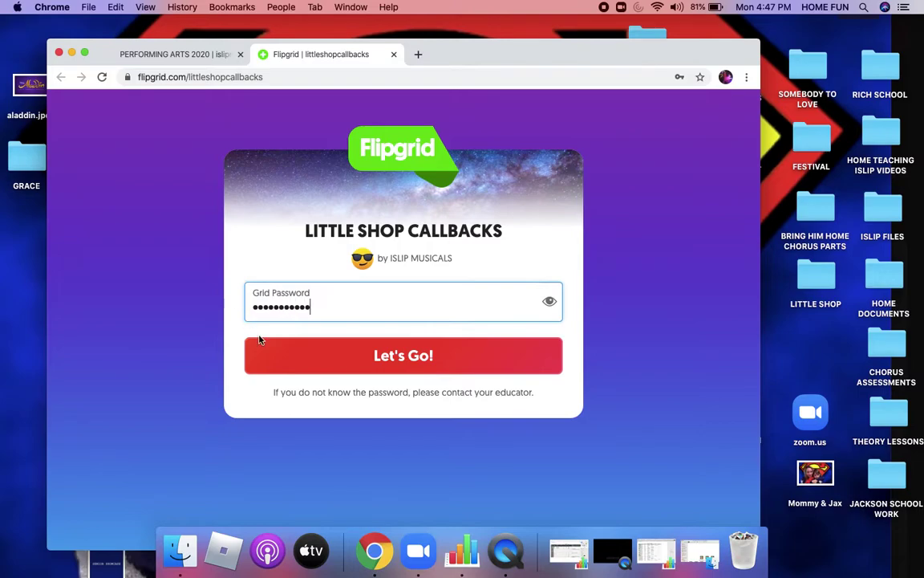
click(309, 356)
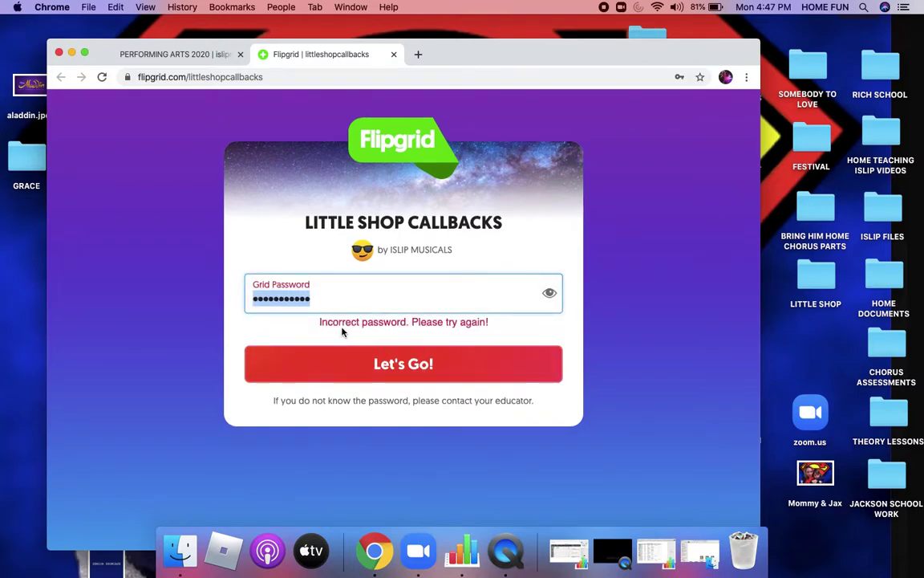
text(callbacks)
key(Return)
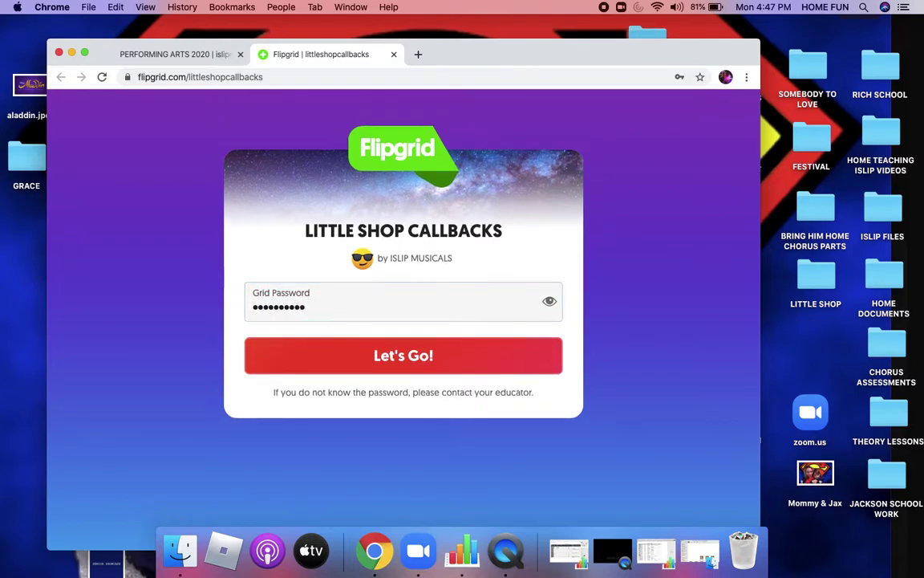
Step: Start a moderated response on the Little Shop Callbacks topic, signing in with a Google account
click(582, 286)
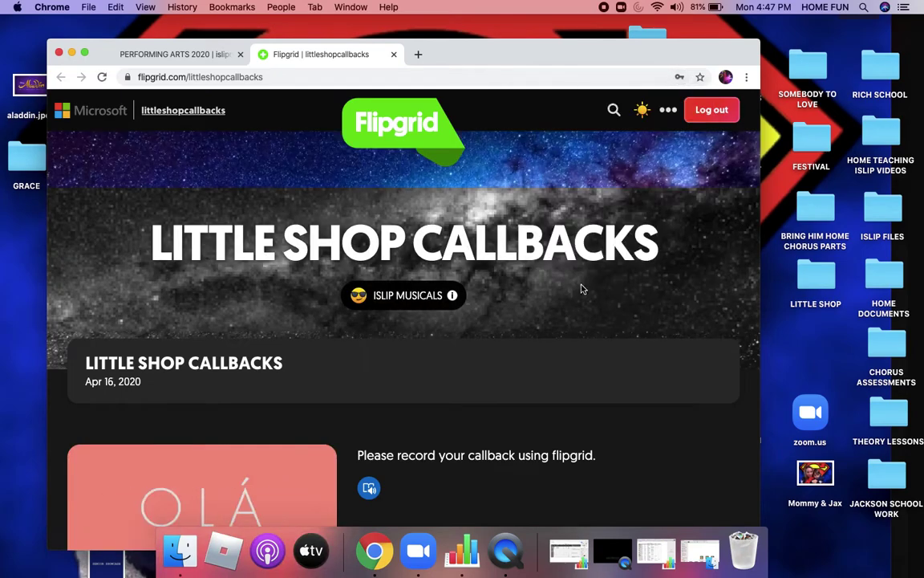
scroll(546, 391, down, 10)
scroll(544, 394, up, 2)
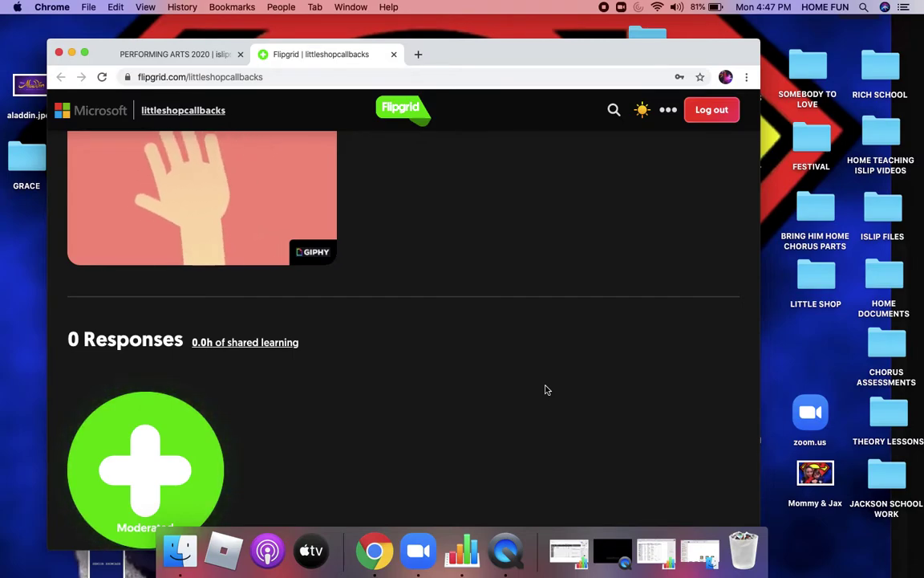
scroll(474, 407, down, 1)
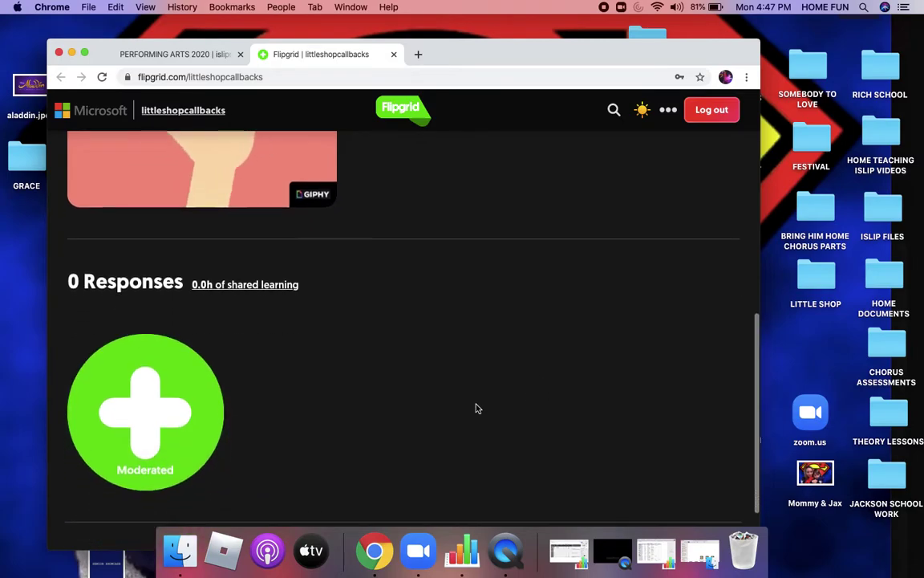
click(151, 423)
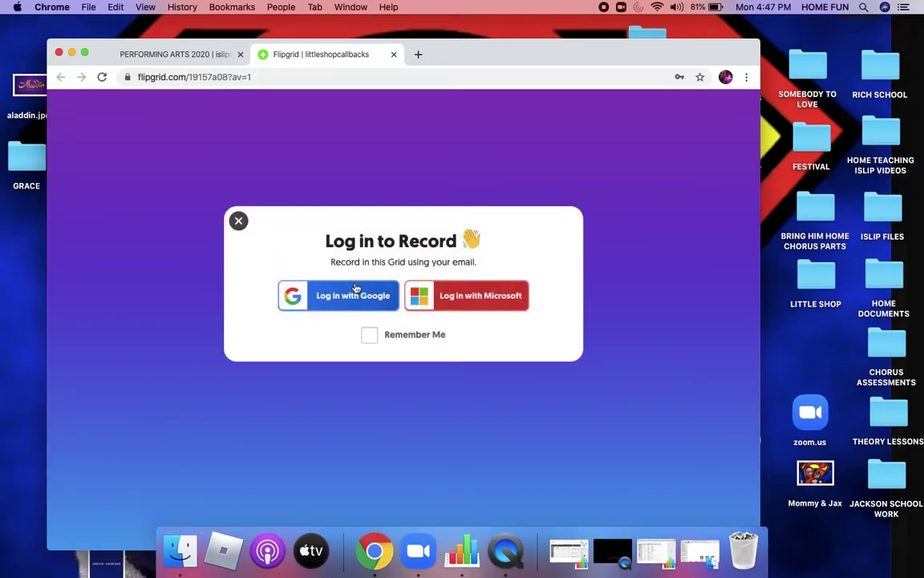
click(356, 290)
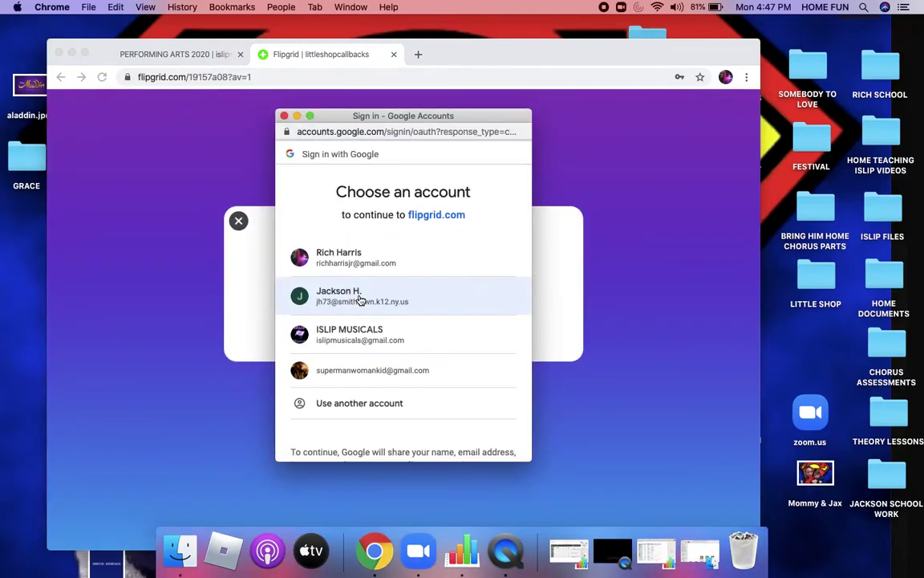
click(380, 263)
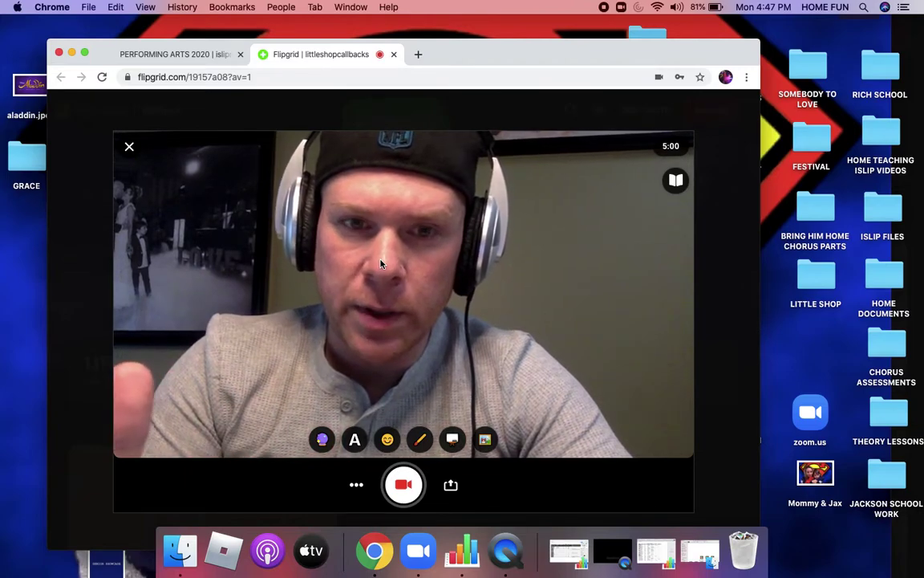
Step: Record the callback clip, take a cover selfie, and continue to the submission form
click(403, 485)
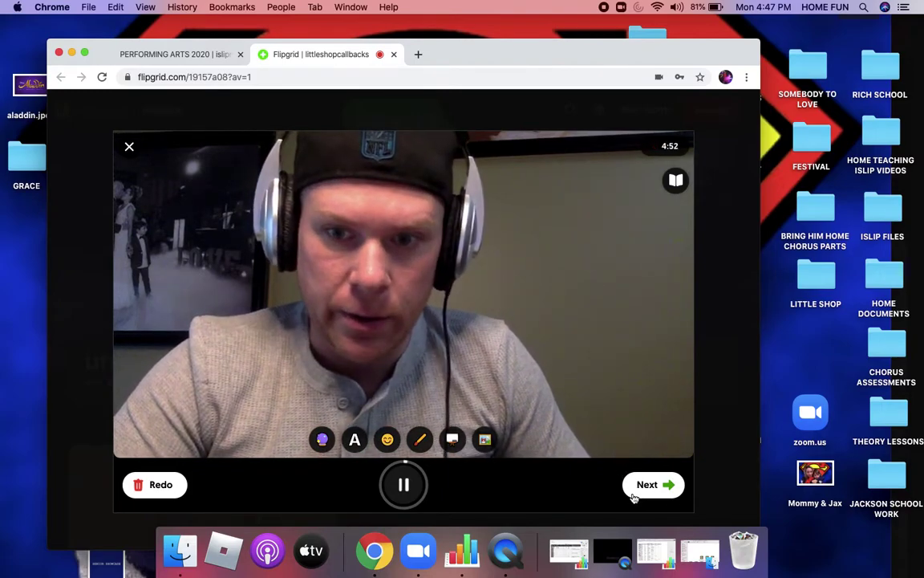
click(636, 495)
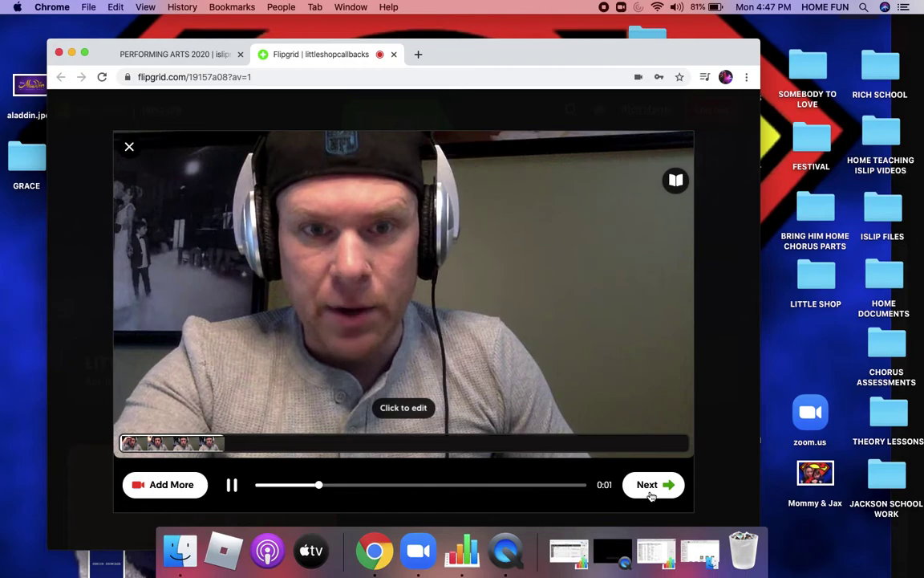
click(652, 495)
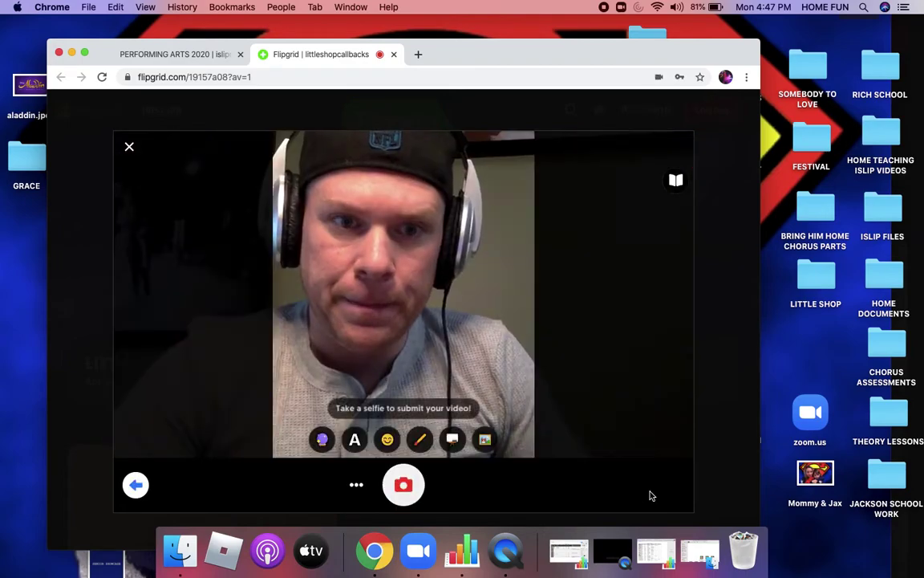
click(403, 481)
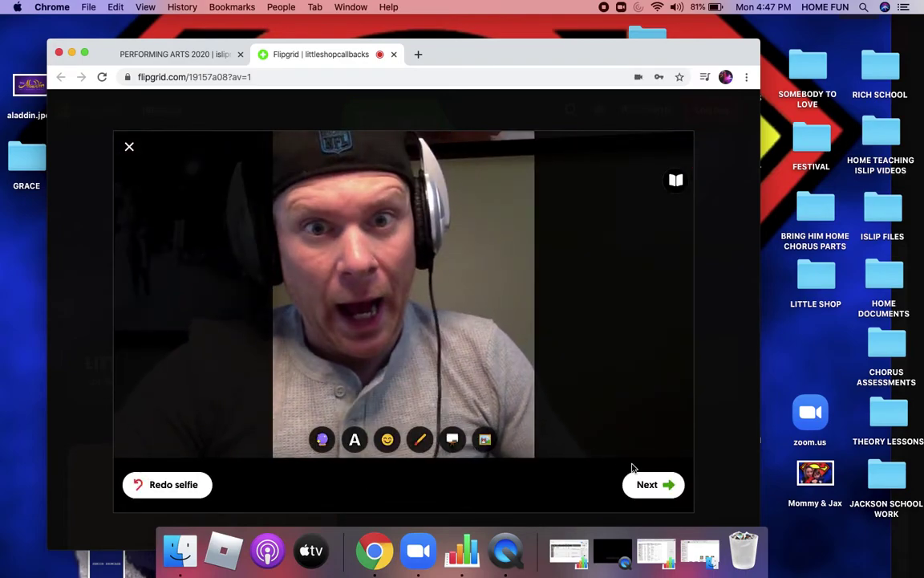
click(650, 484)
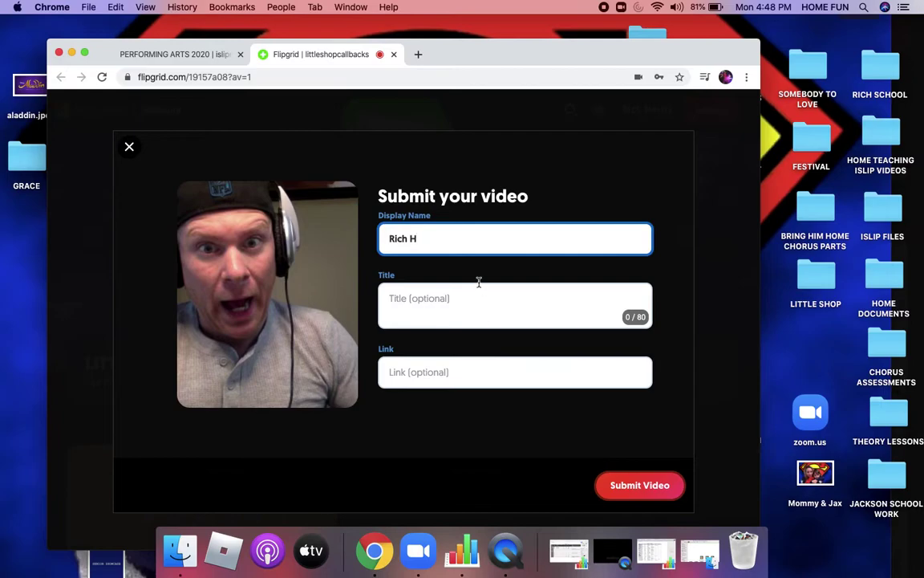
Step: Submit the callback video, close the Congrats dialog, and return to the Performing Arts 2020 tab
click(430, 296)
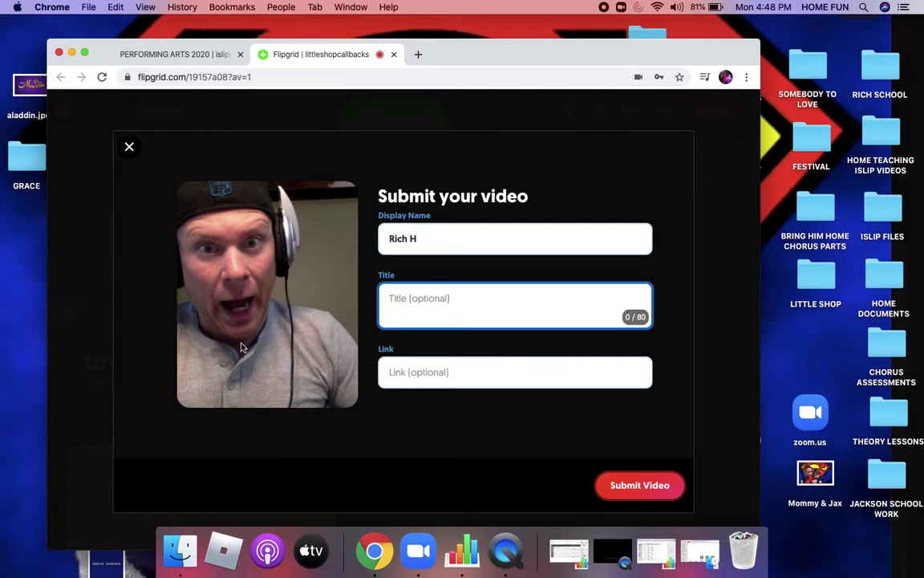
click(654, 486)
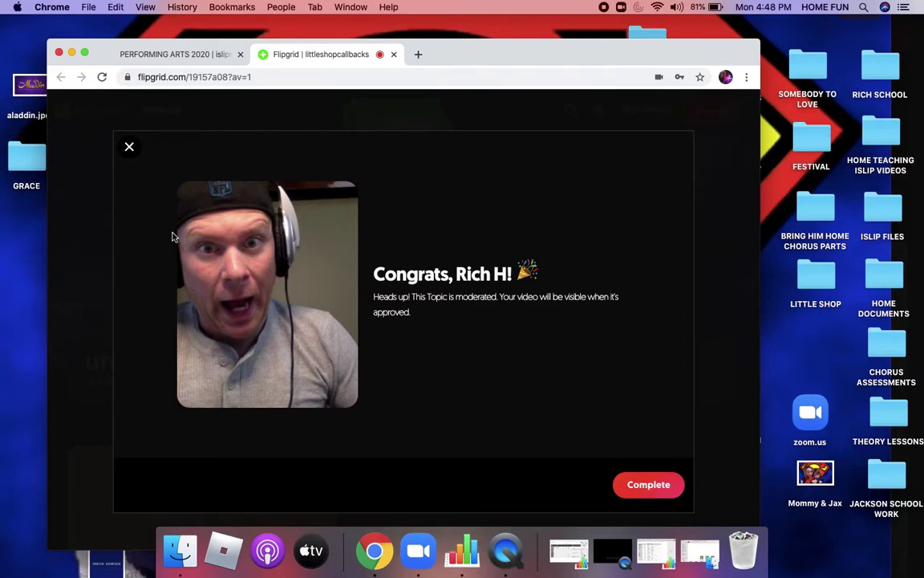
click(129, 146)
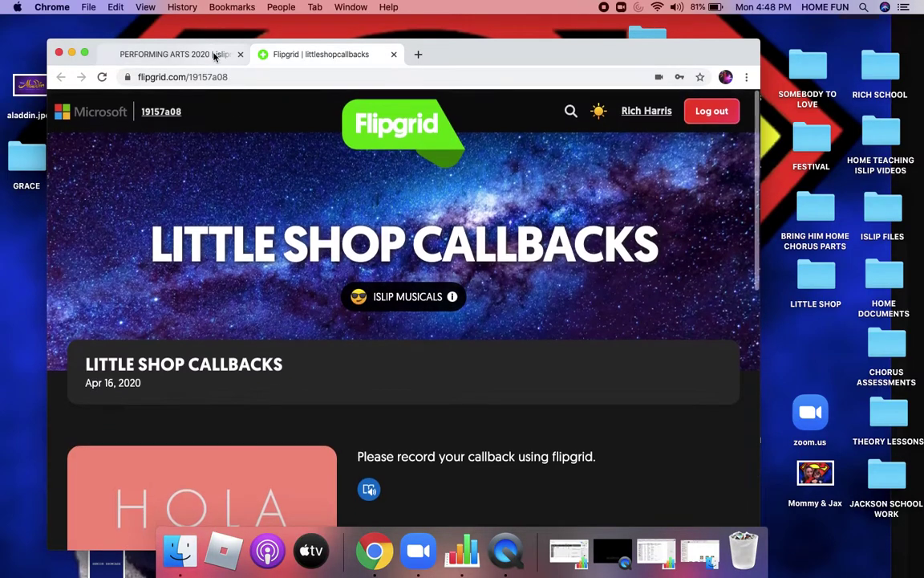
click(199, 53)
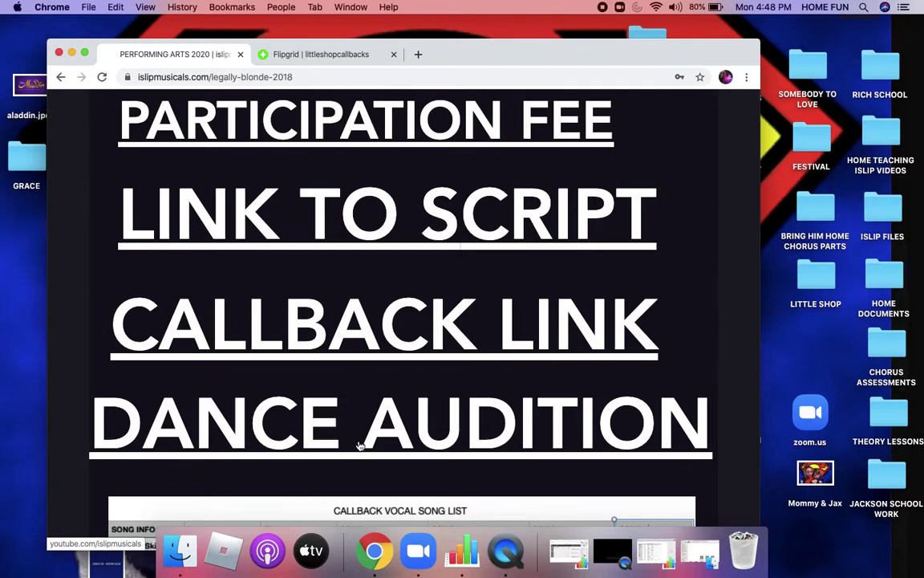
Step: Scroll past the Callback Link and Dance Audition headings and read the Callback Vocal Song List table
scroll(360, 446, down, 3)
scroll(360, 446, up, 3)
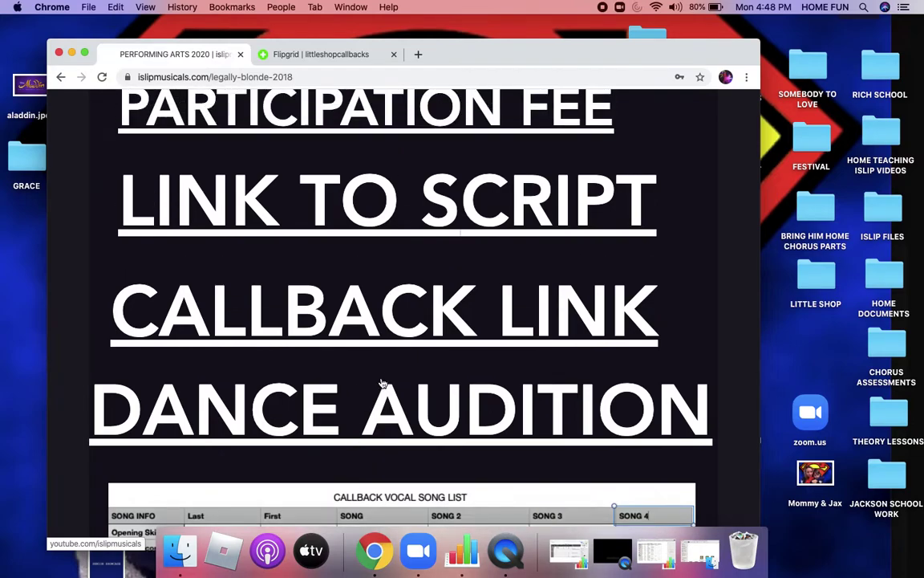
scroll(383, 384, down, 2)
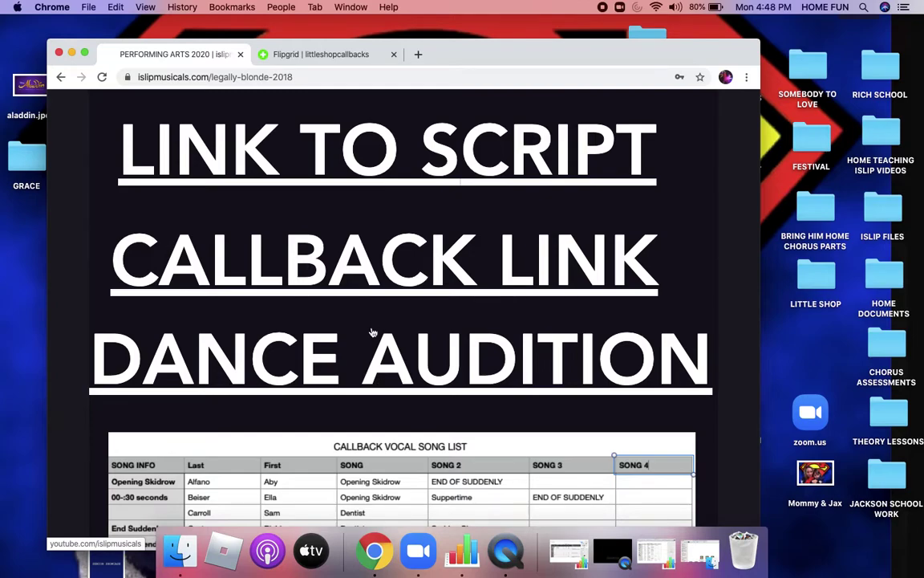
scroll(372, 329, down, 1)
scroll(370, 316, up, 1)
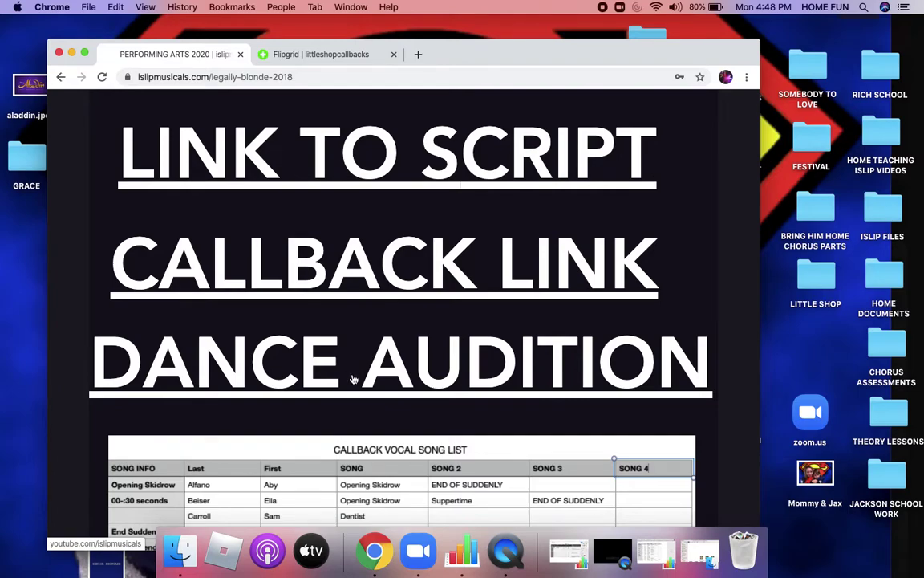
scroll(352, 370, down, 2)
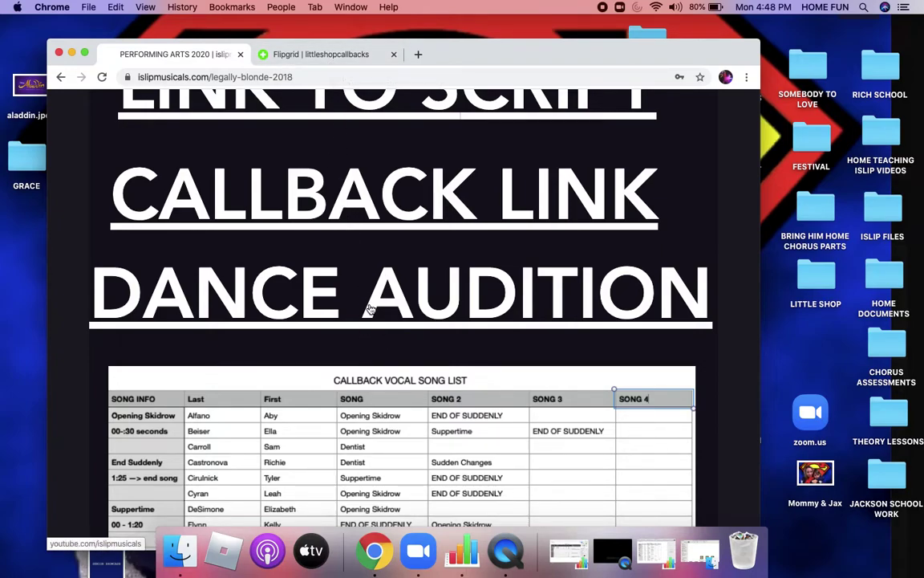
scroll(373, 437, down, 5)
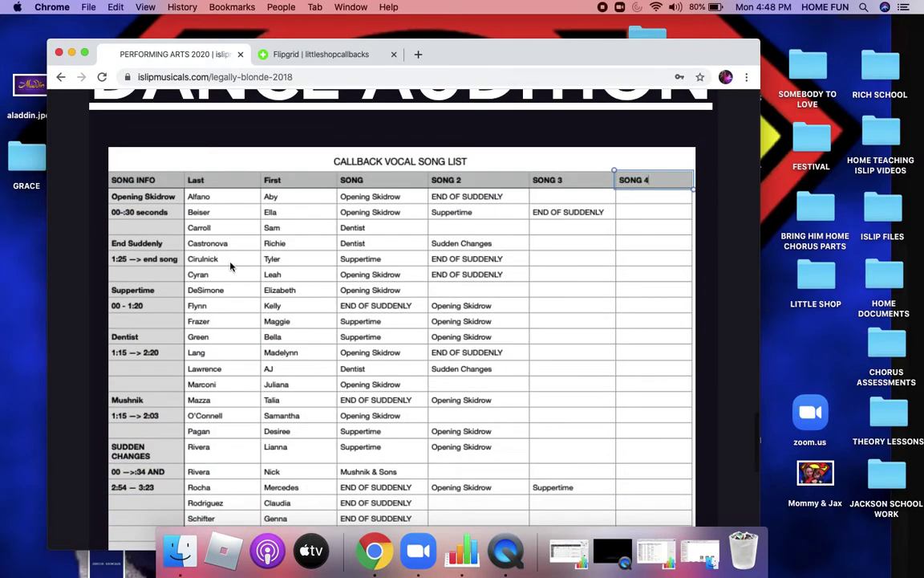
scroll(421, 365, down, 1)
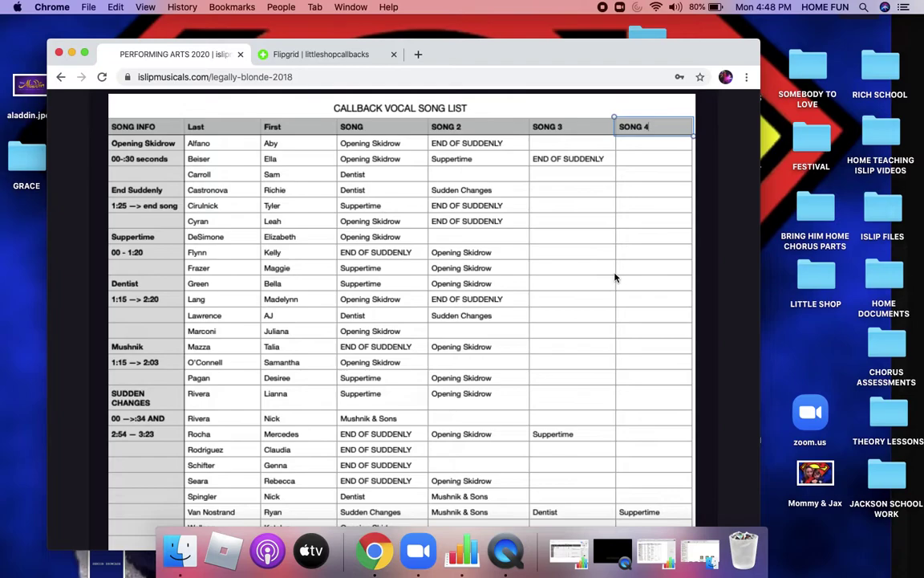
scroll(404, 343, down, 3)
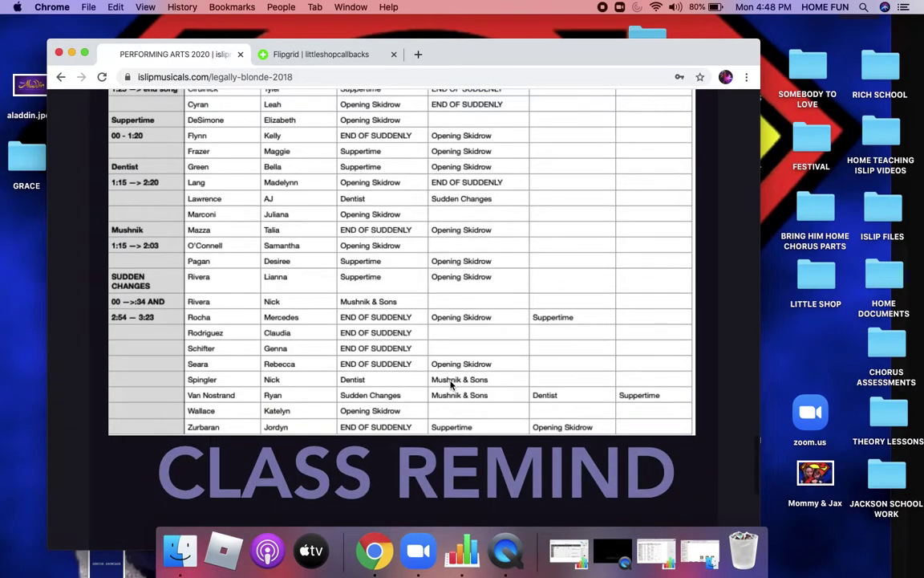
scroll(452, 385, up, 3)
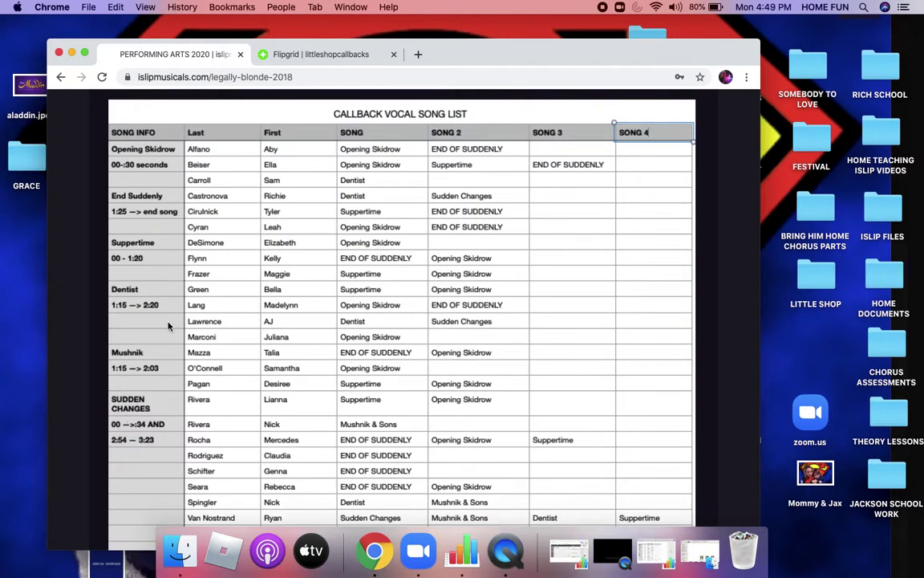
Step: Close the song list view and scroll through the Little Shop of Horrors instrumental tracks
click(377, 367)
scroll(377, 367, up, 5)
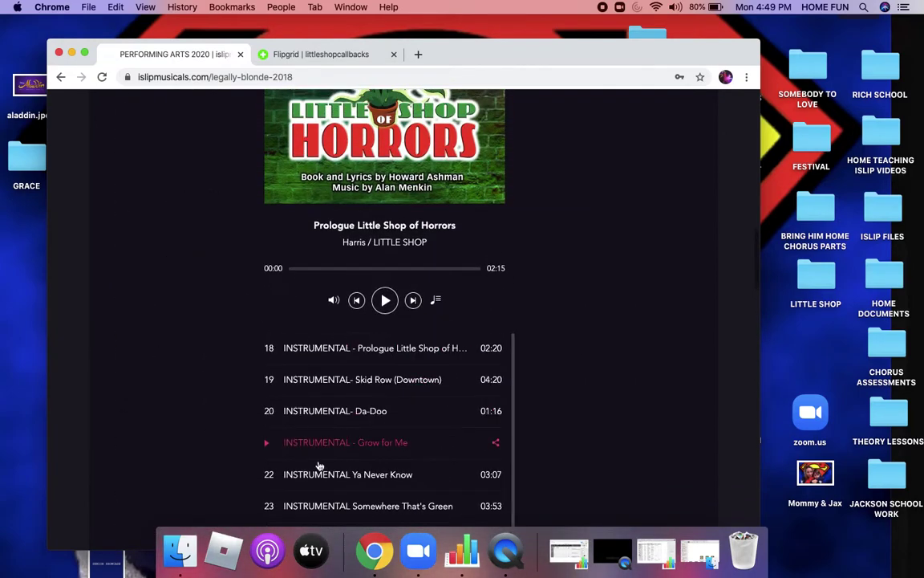
scroll(385, 418, up, 2)
scroll(385, 418, up, 10)
scroll(385, 413, down, 2)
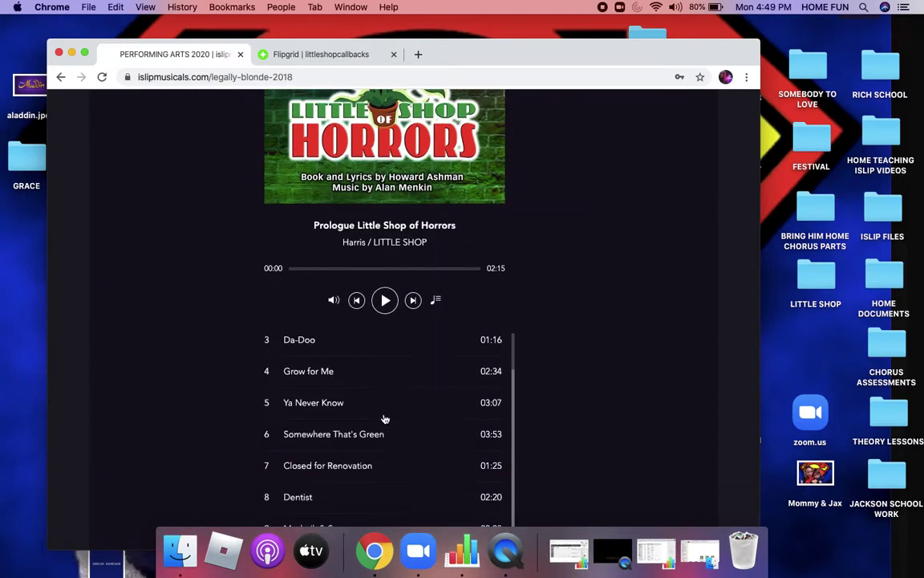
scroll(385, 414, down, 10)
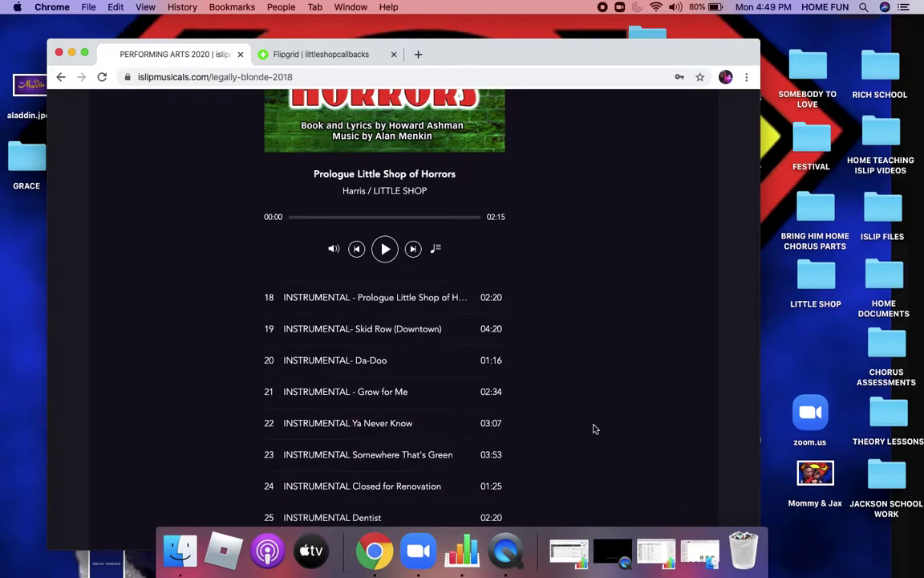
scroll(593, 361, down, 10)
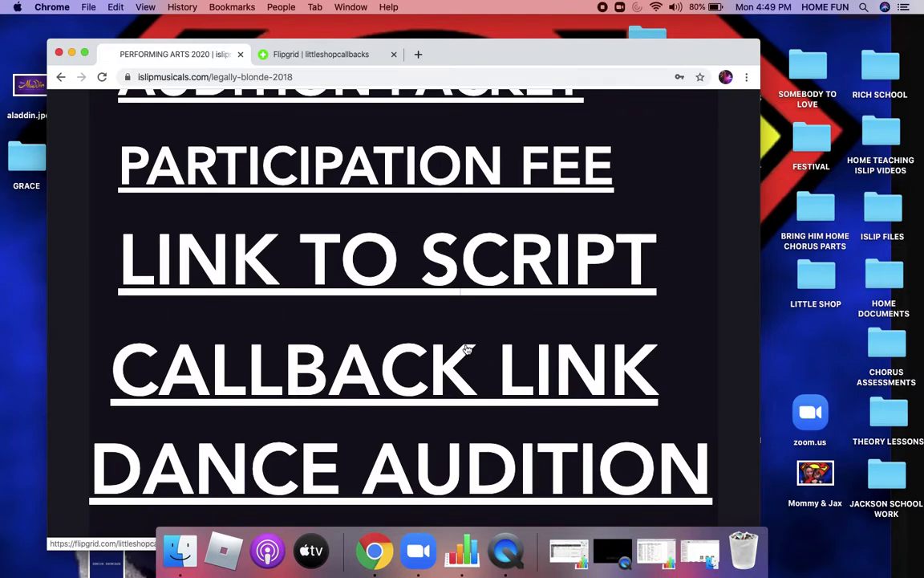
scroll(483, 327, up, 5)
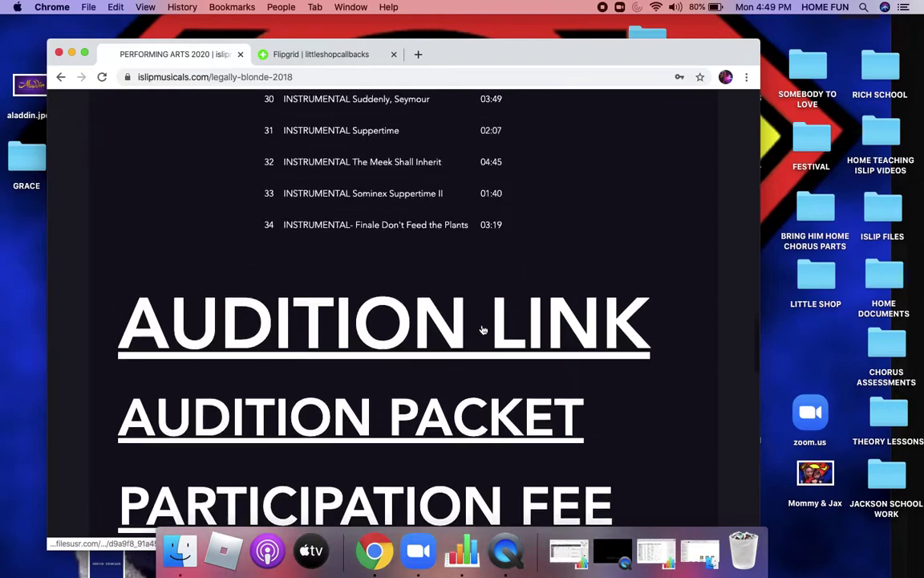